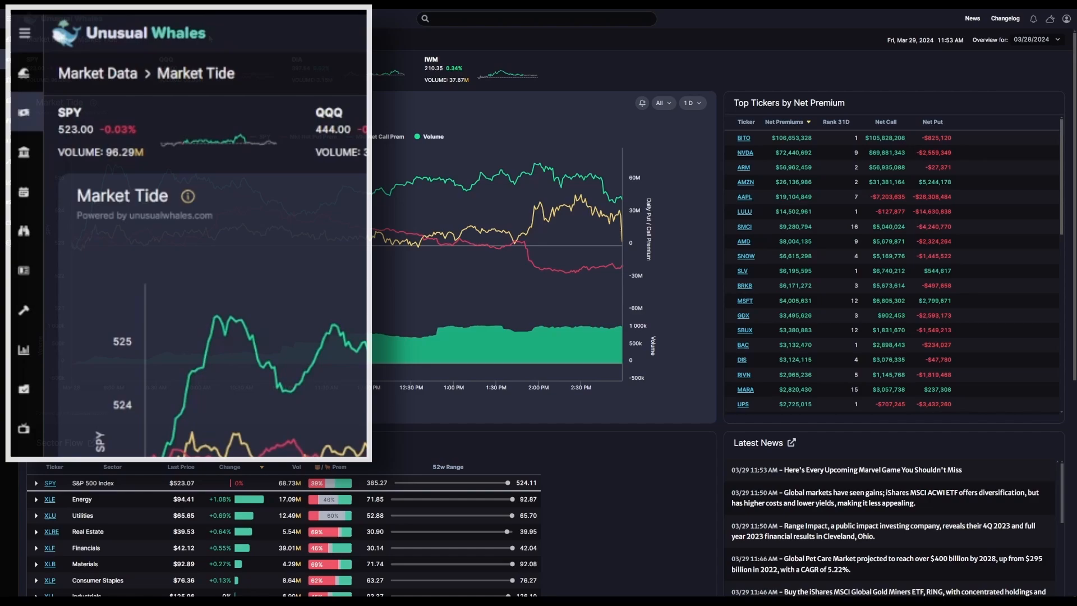
- Navigate to the Market Tide page under Market Data
click(28, 38)
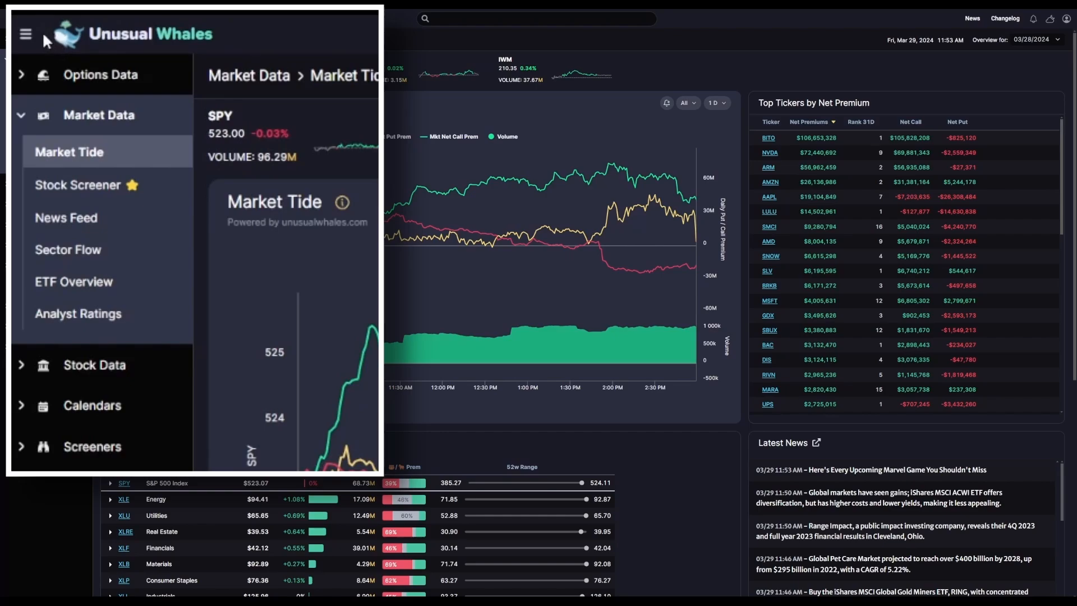
click(89, 122)
click(96, 157)
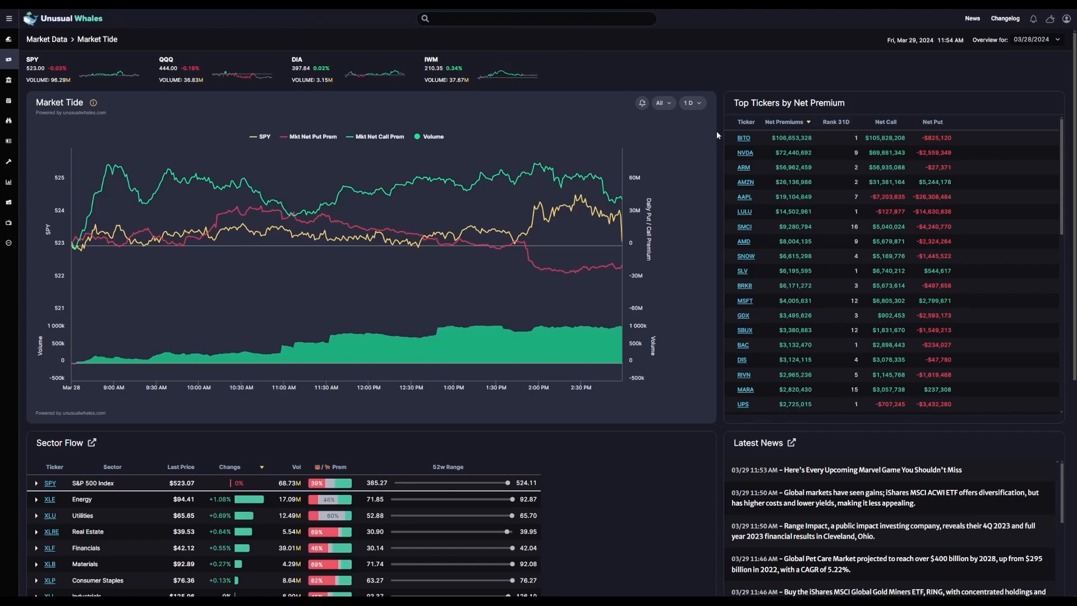
- Browse overview dates March 27 and March 22, returning to the March 28 market tide each time
click(1040, 45)
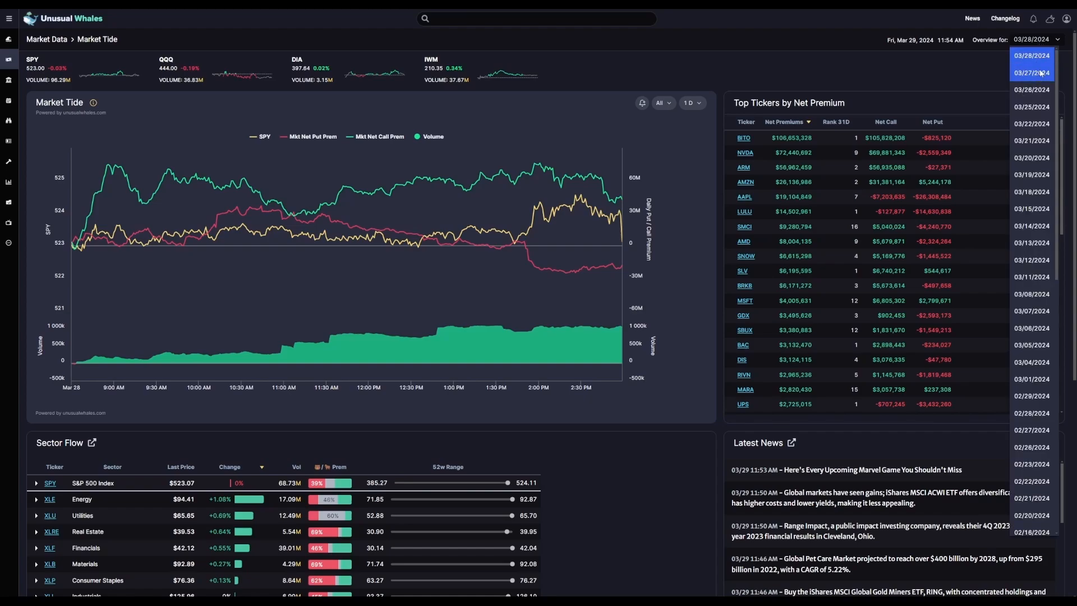
click(1034, 73)
click(1038, 42)
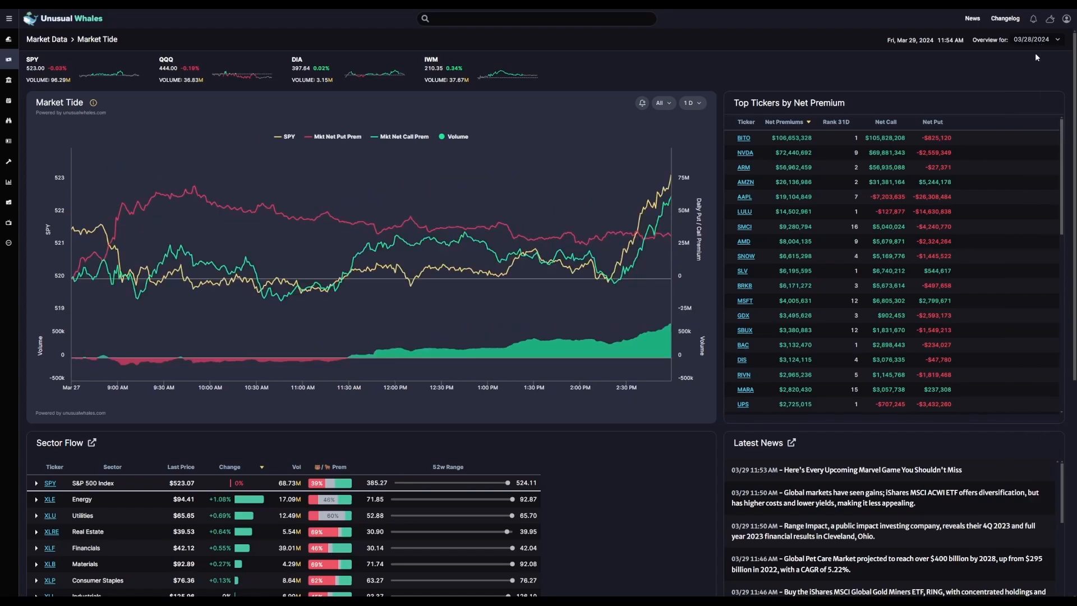
click(1030, 42)
click(1040, 124)
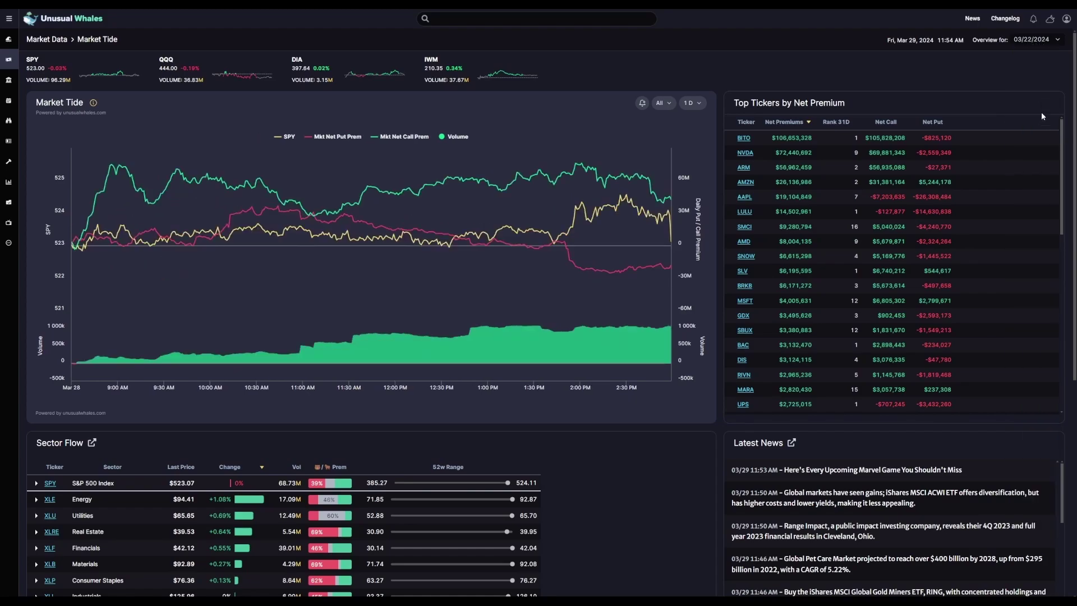
click(1034, 40)
click(1028, 56)
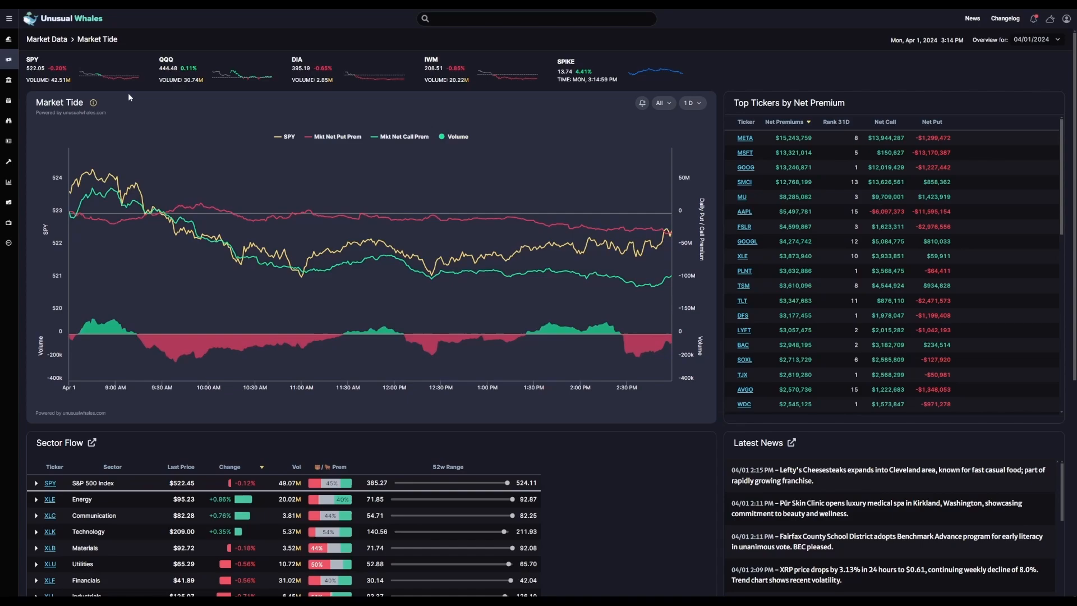
- Read the Market Tide guide, then switch to the SPY stock overview page
click(95, 105)
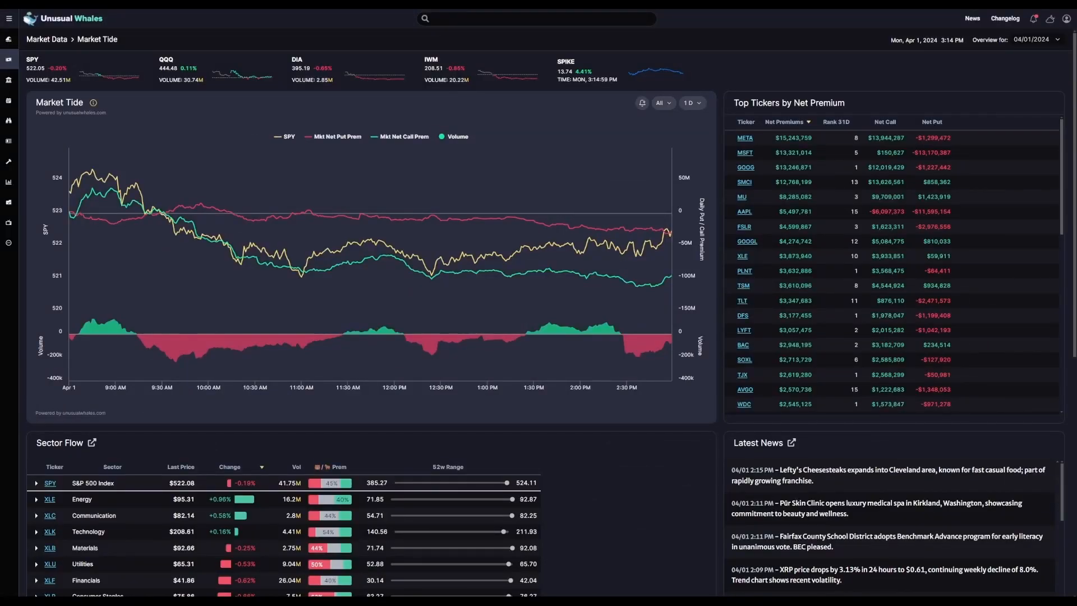
click(35, 63)
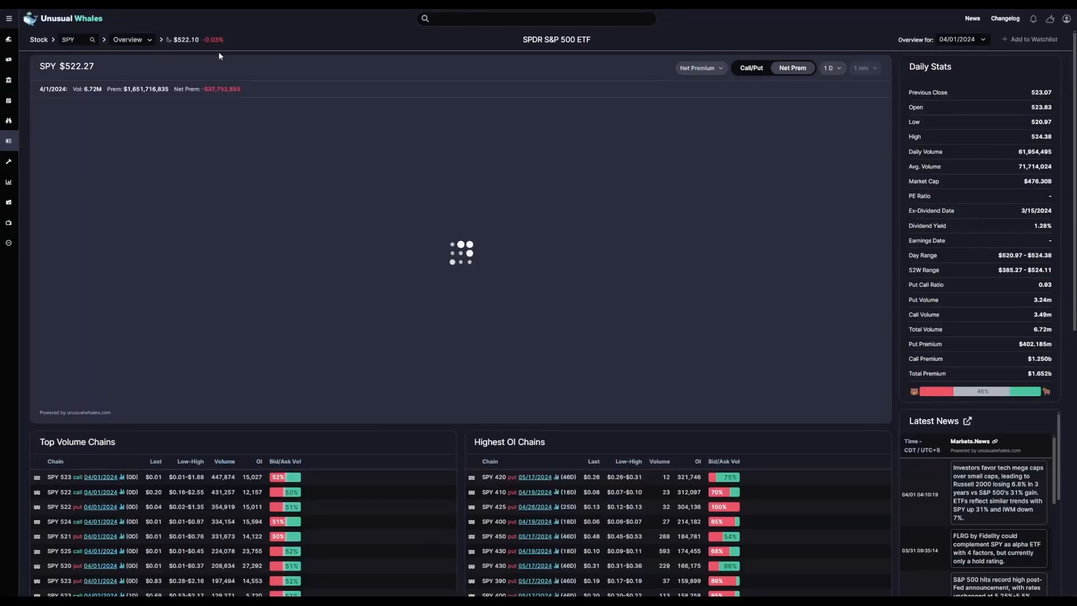
click(795, 69)
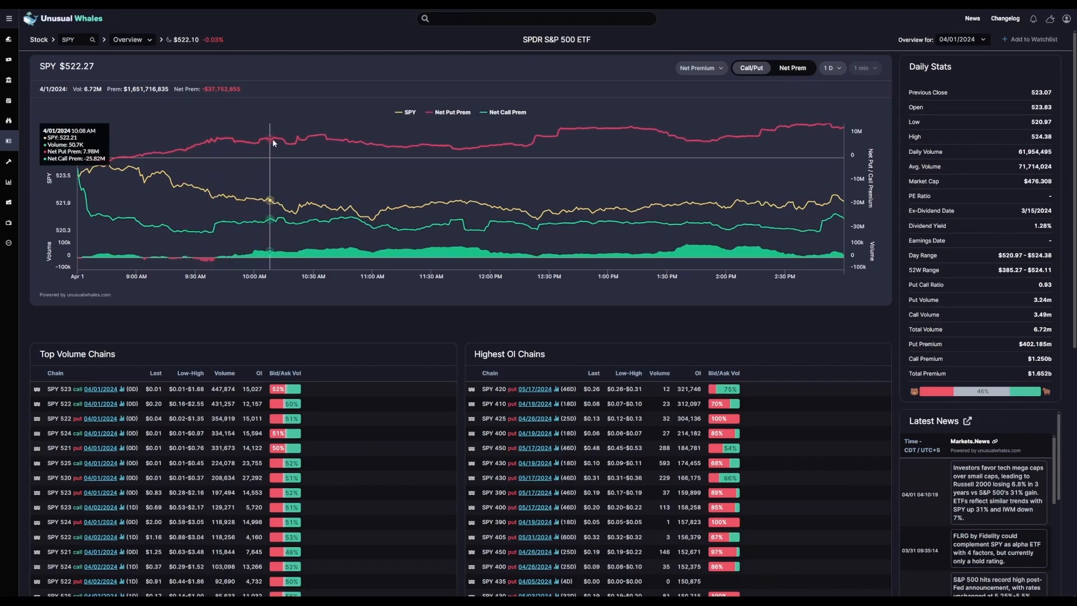
mouse_move(536, 145)
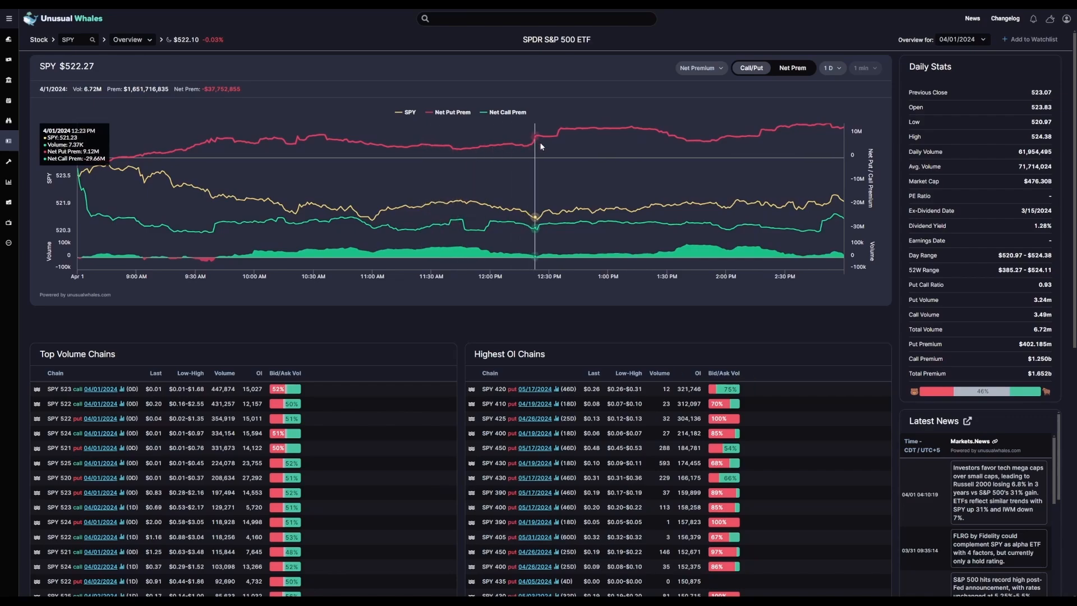
click(801, 68)
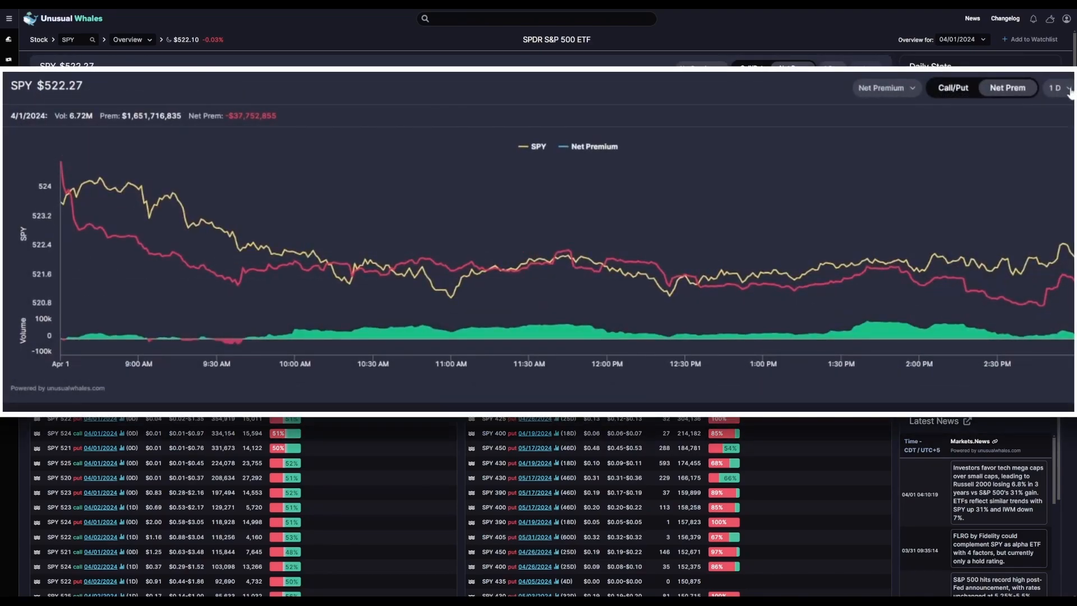
- Set the SPY net premium chart's time range to 7 days
click(1070, 92)
click(1056, 168)
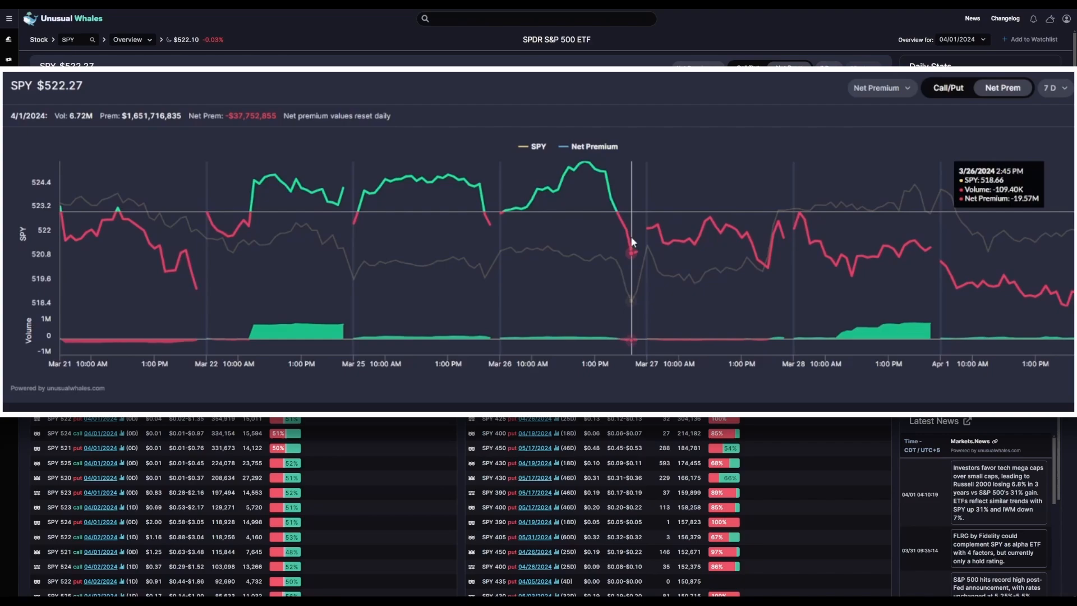
click(1002, 88)
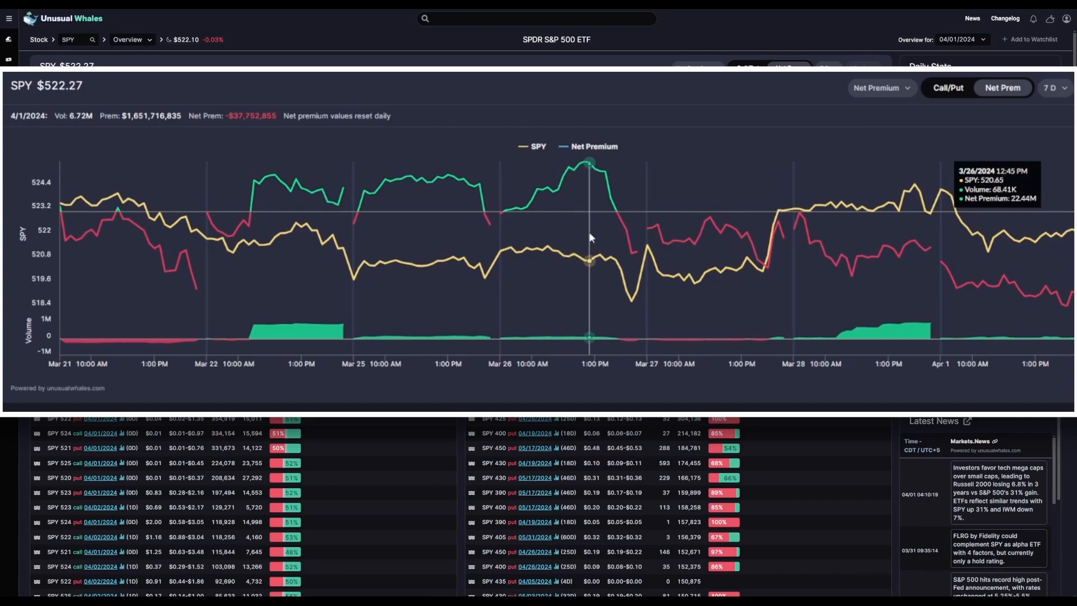
- Toggle the chart between Call/Put lines and combined Net Prem, ending on Call/Put
click(949, 93)
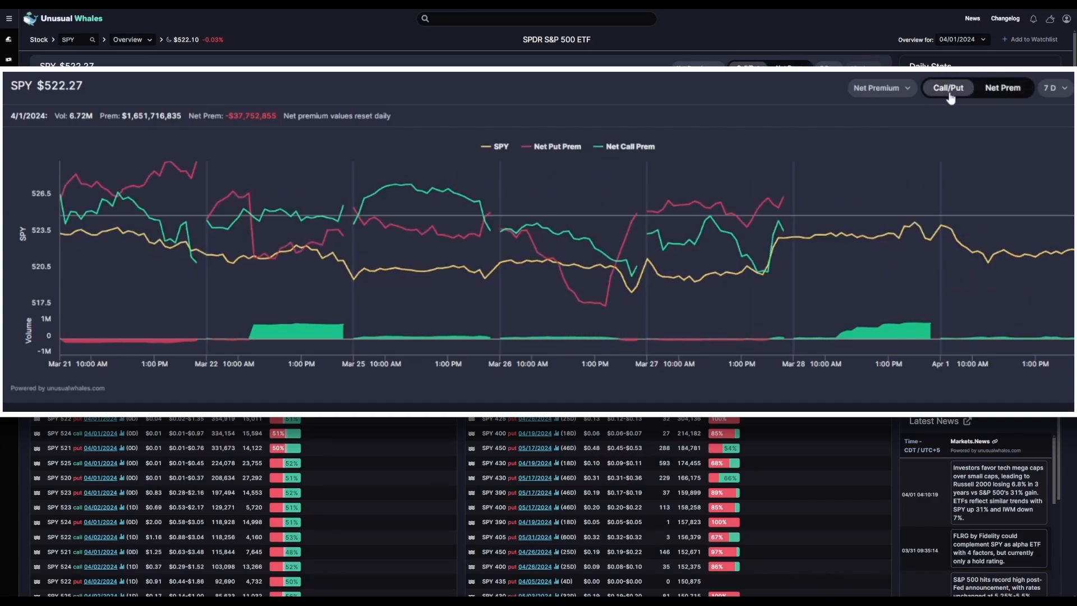
click(1000, 91)
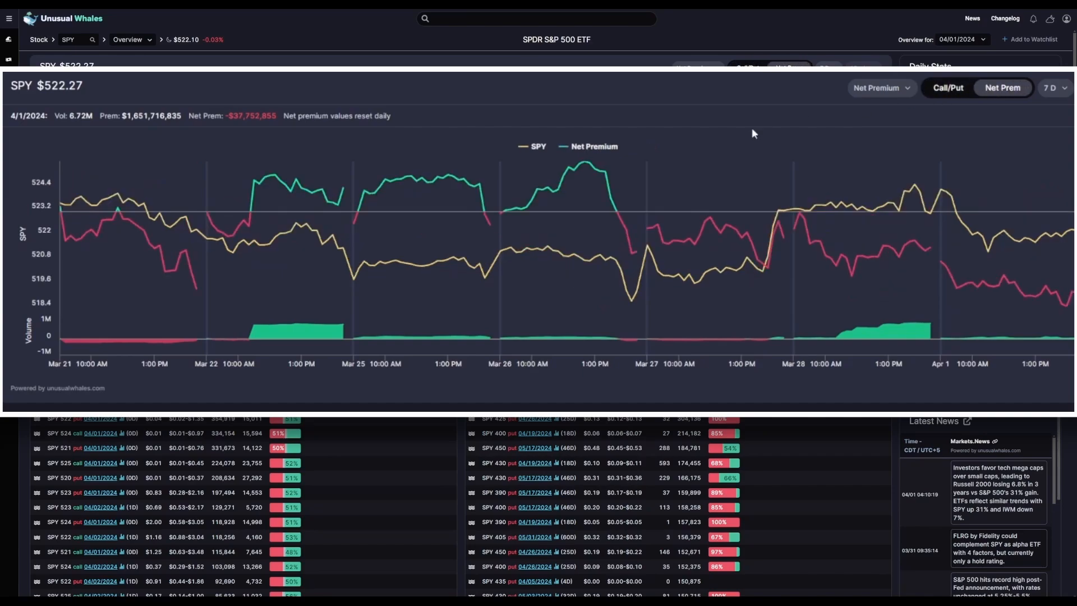
mouse_move(609, 194)
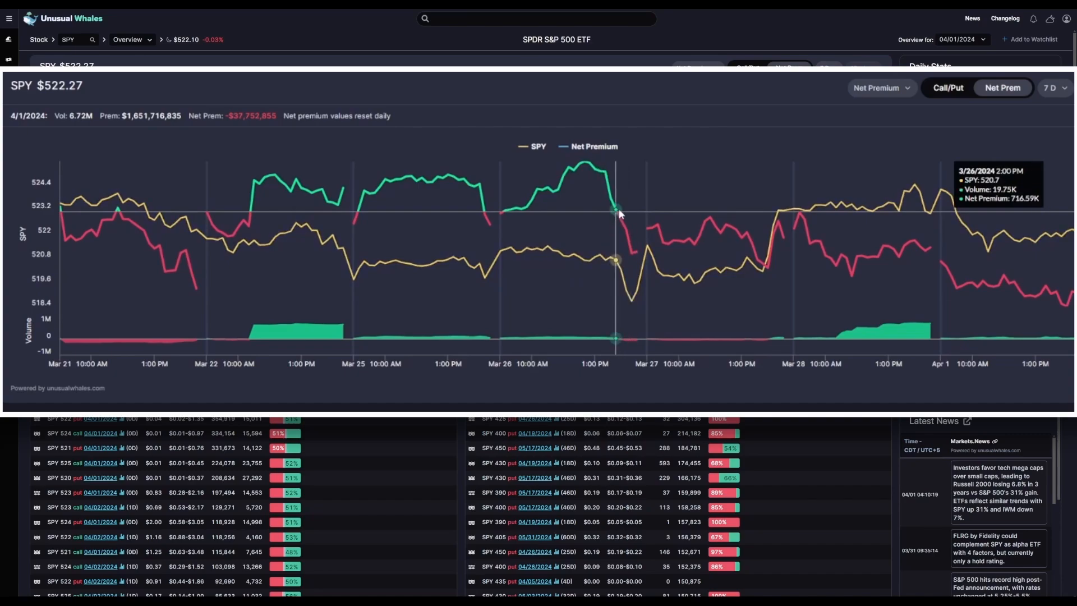
click(946, 89)
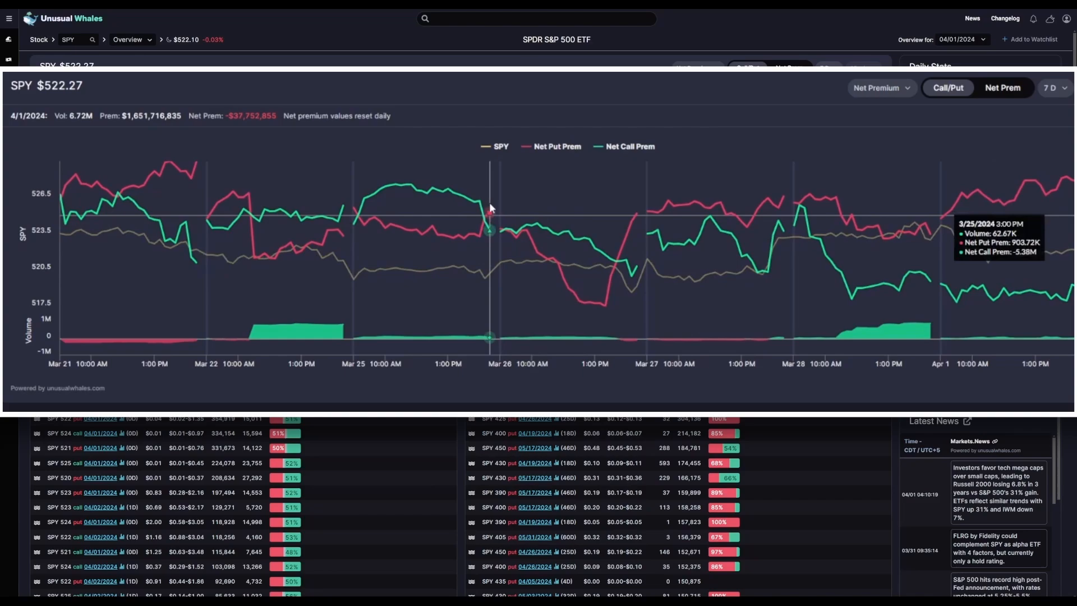